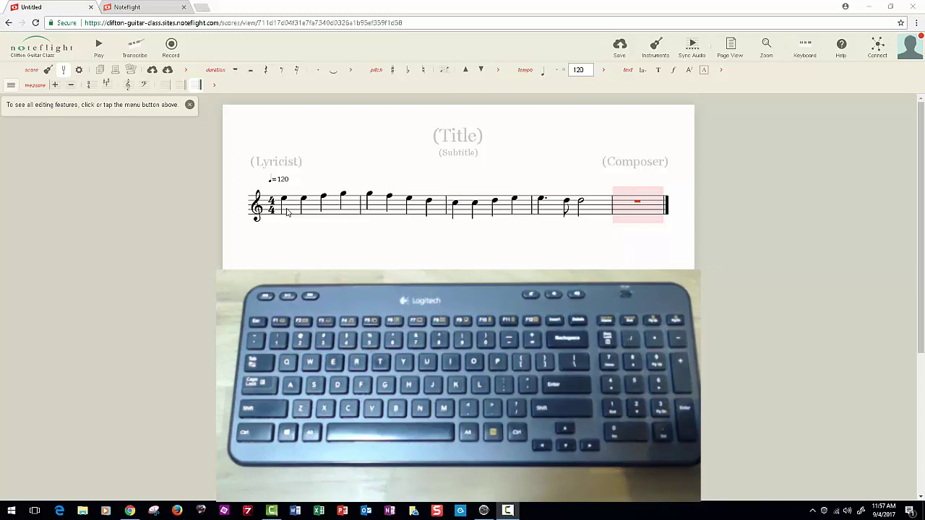
Select measures 1 through 3 of the melody.
left_click(287, 211)
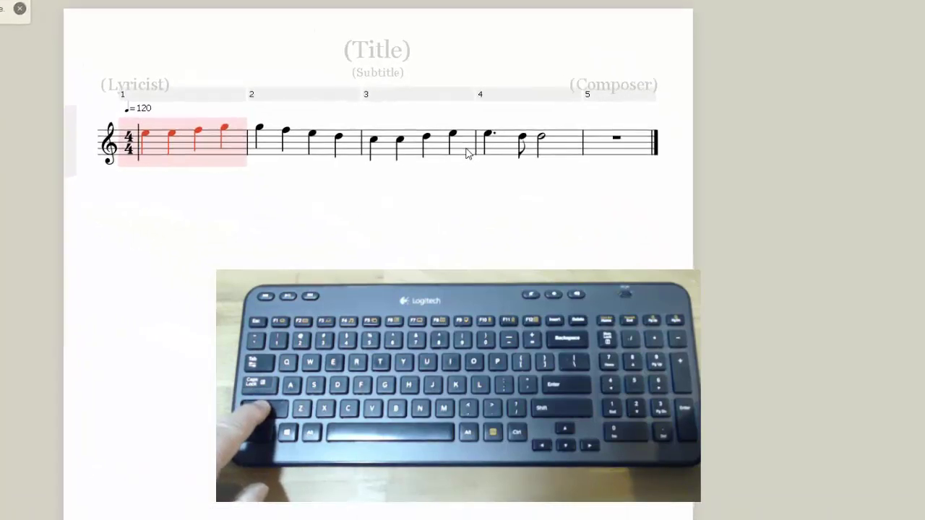
left_click(466, 152, "shift")
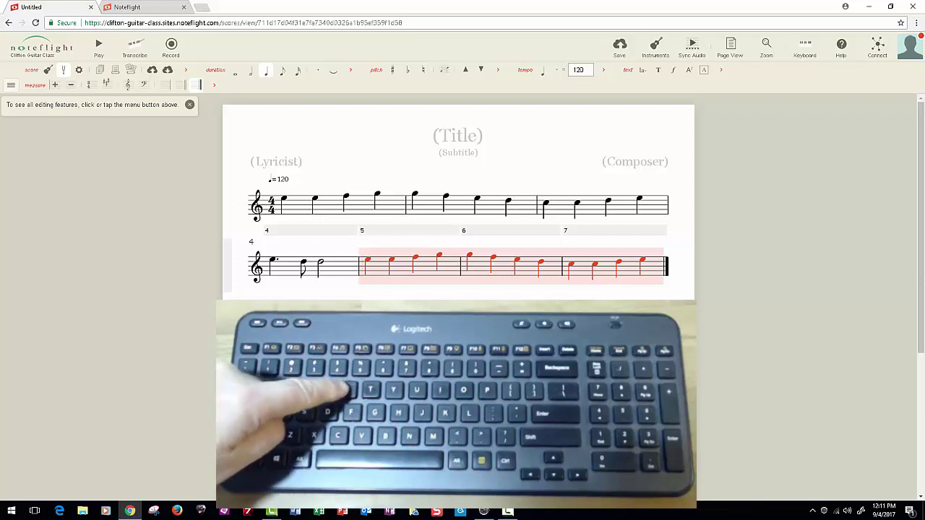
Undo an extra paste of the copied measures, leaving the melody at seven measures.
key("ctrl+v")
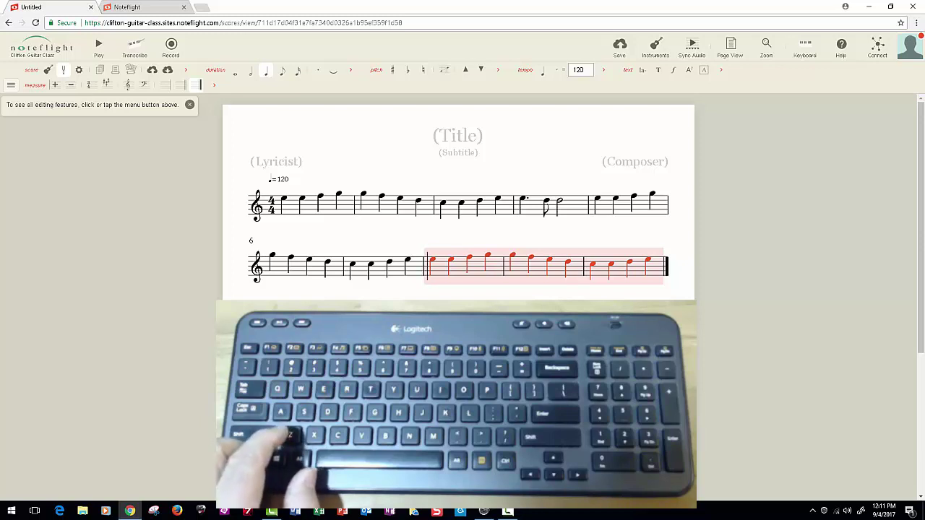
key("ctrl+z")
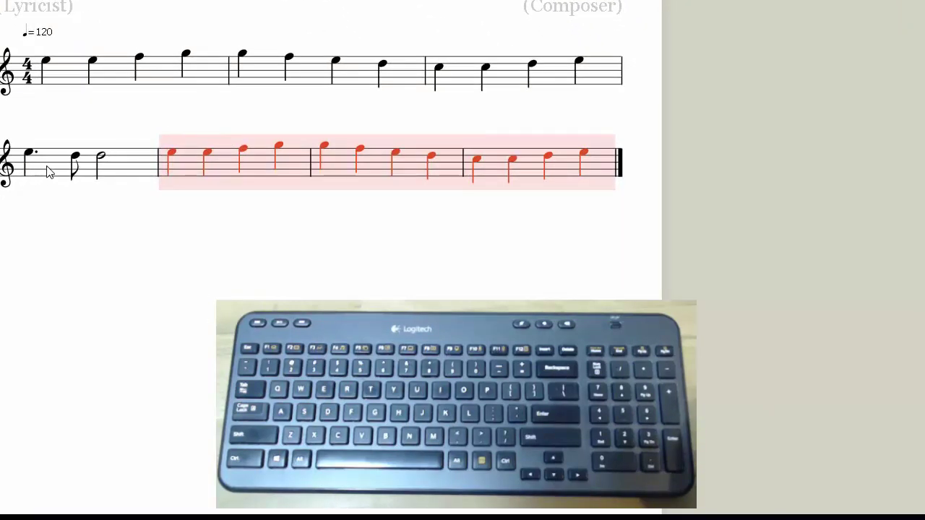
left_click(47, 166)
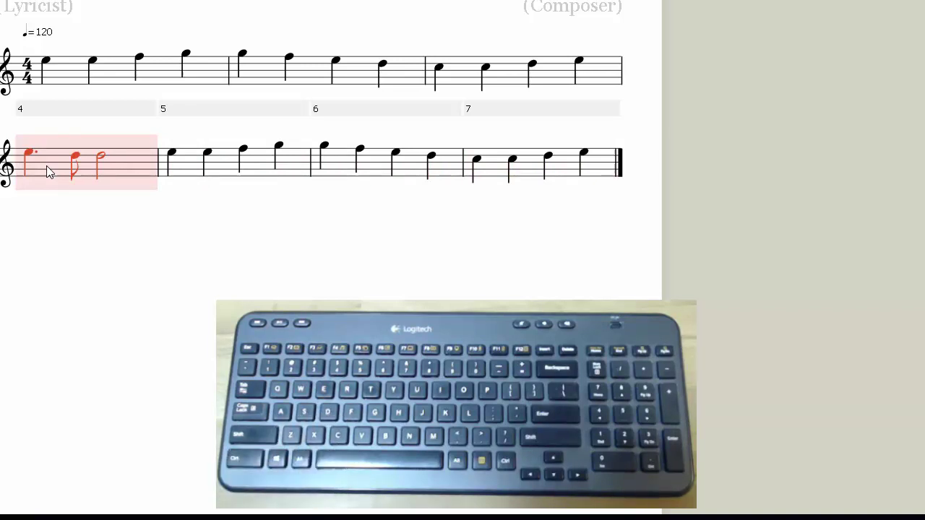
left_click(606, 165)
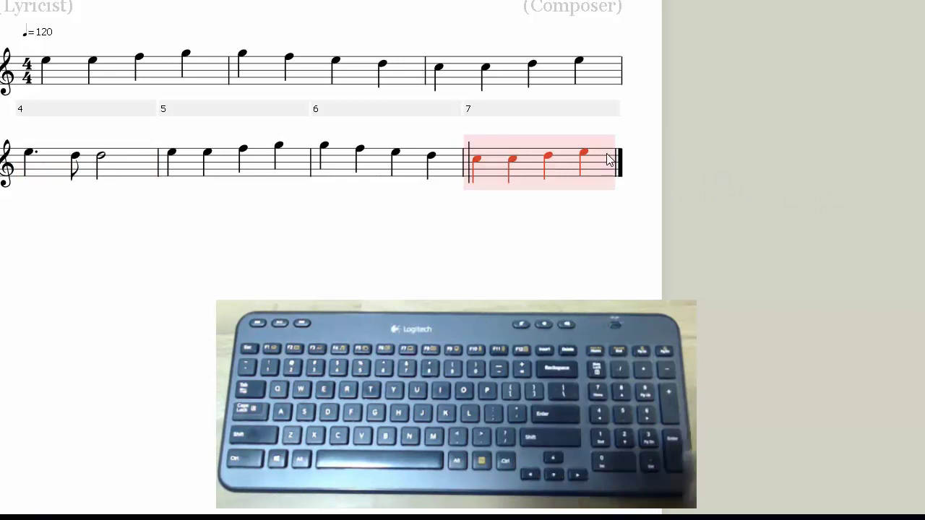
key("Right")
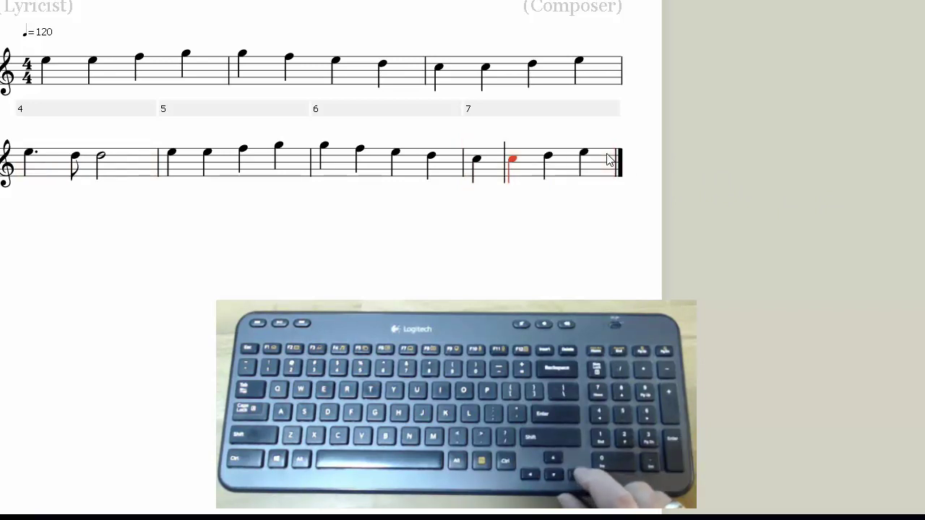
key("Right")
key("Right")
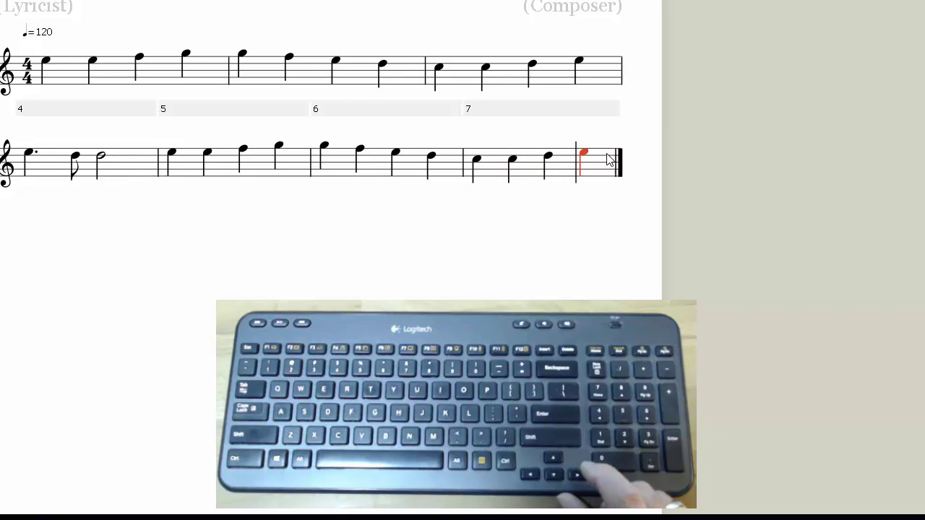
key("Right")
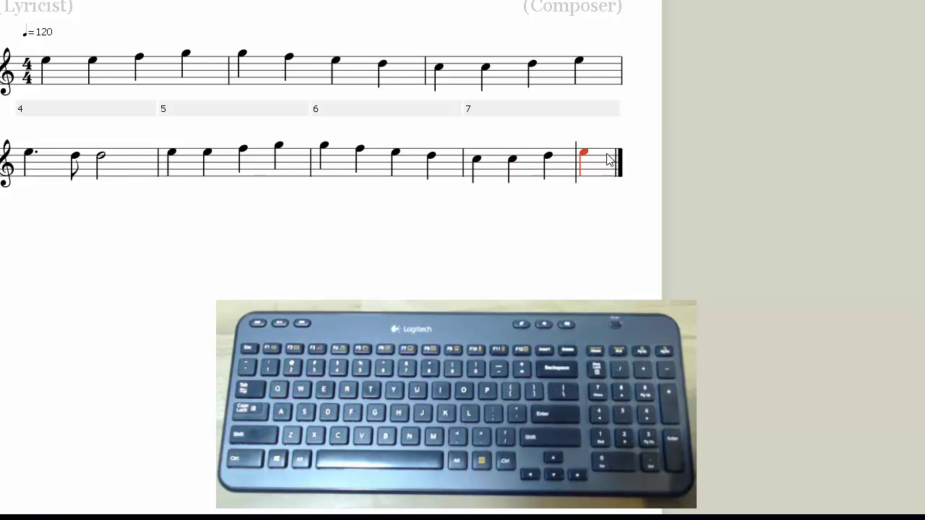
key("shift+Left")
key("Left")
key("Left")
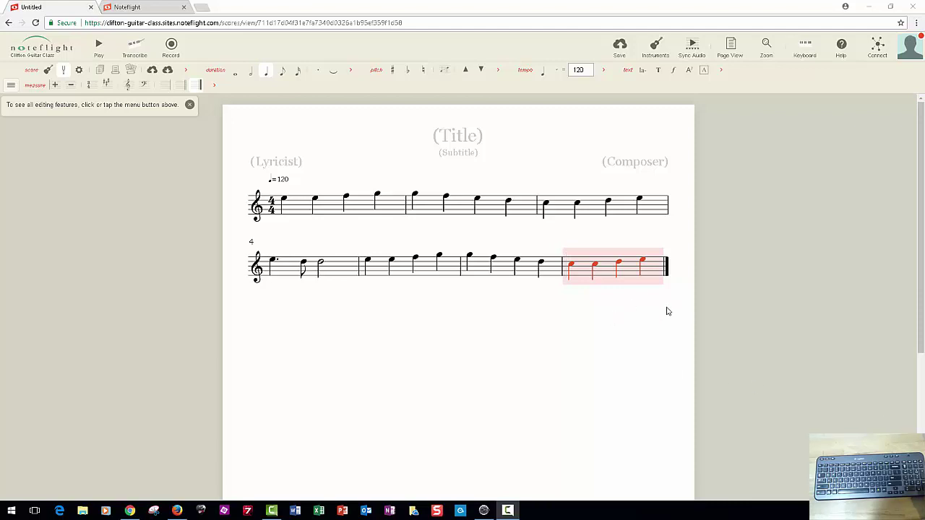
left_click(643, 262)
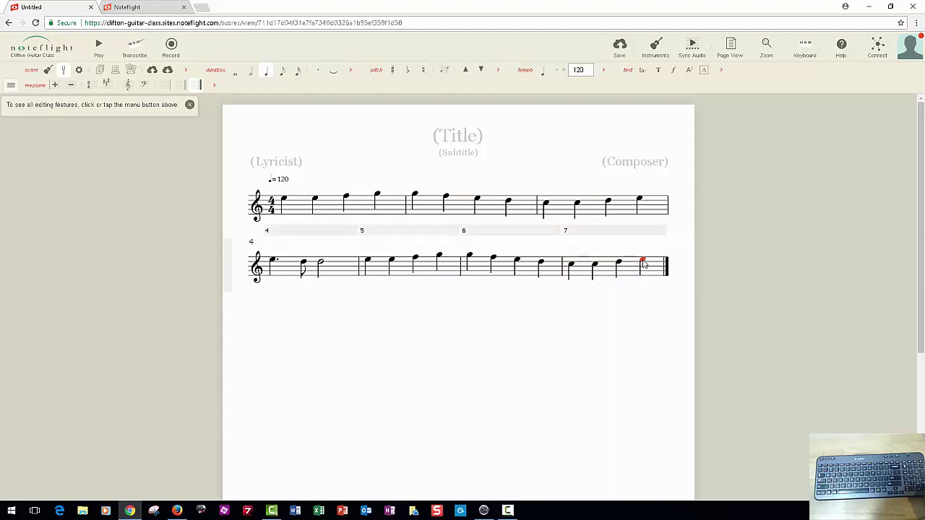
key("d")
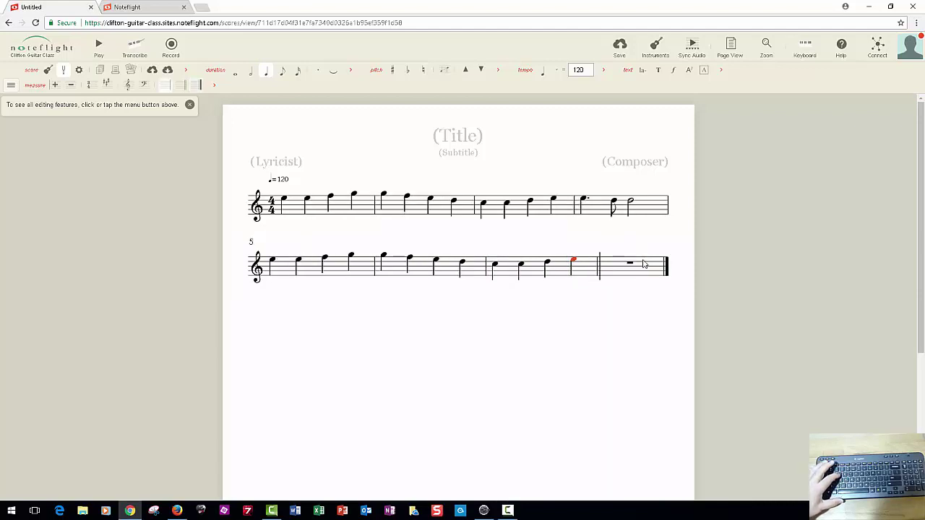
key("d")
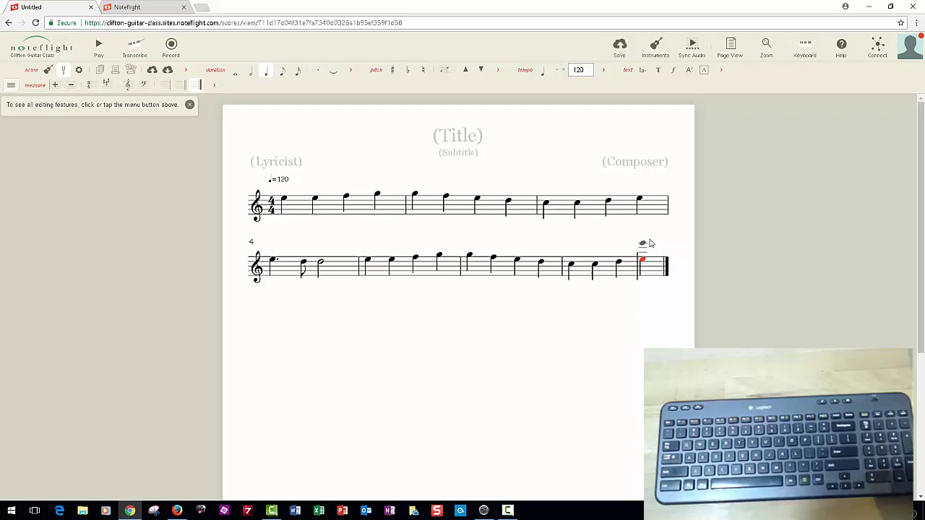
left_click(659, 279)
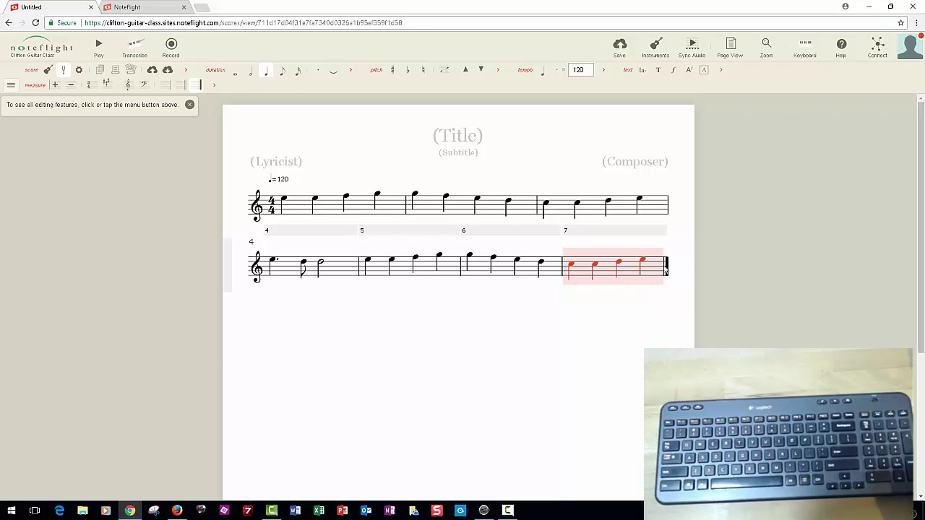
left_click(633, 232)
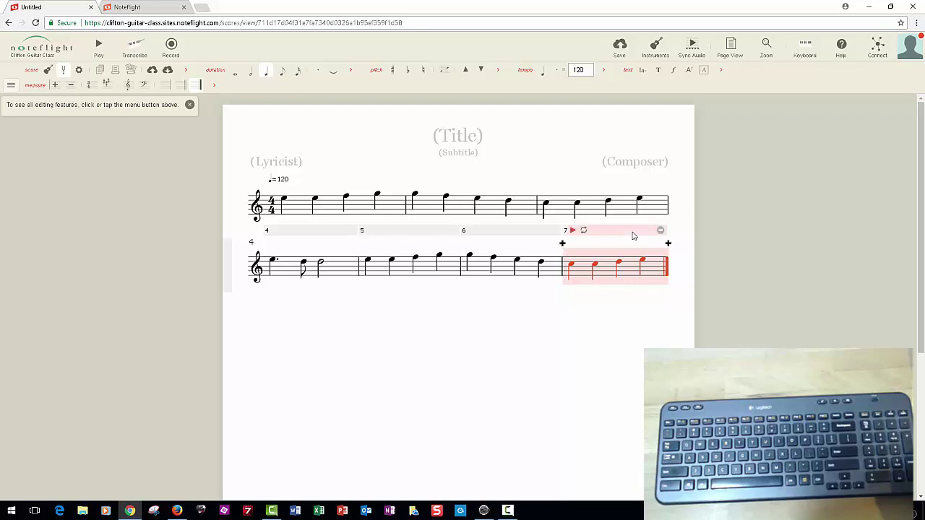
left_click(563, 244)
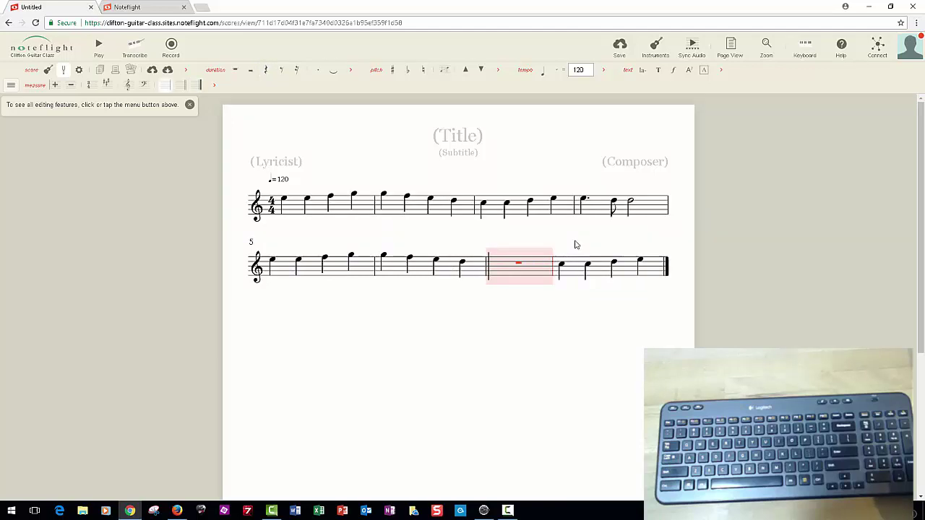
mouse_move(537, 243)
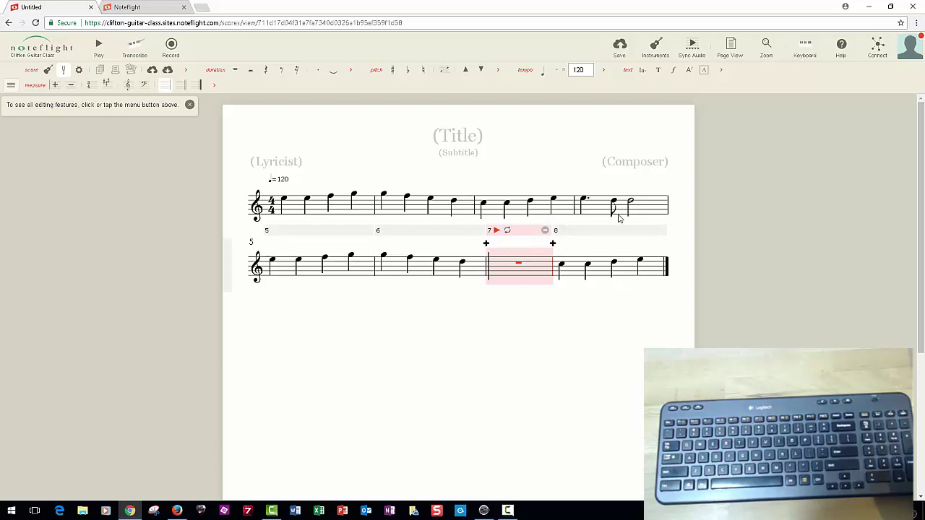
left_click(546, 231)
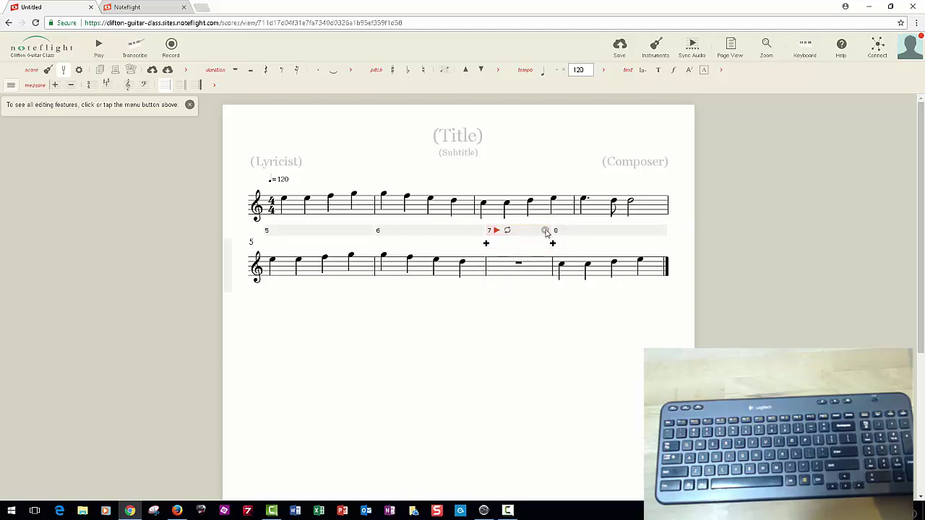
left_click(658, 277)
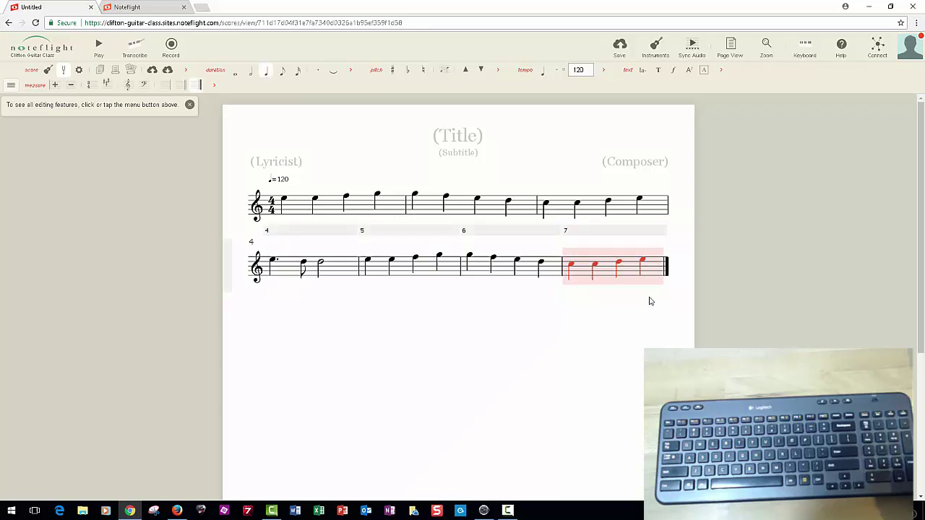
Append an empty measure 8 after measure 7 at the end of the score.
key("space")
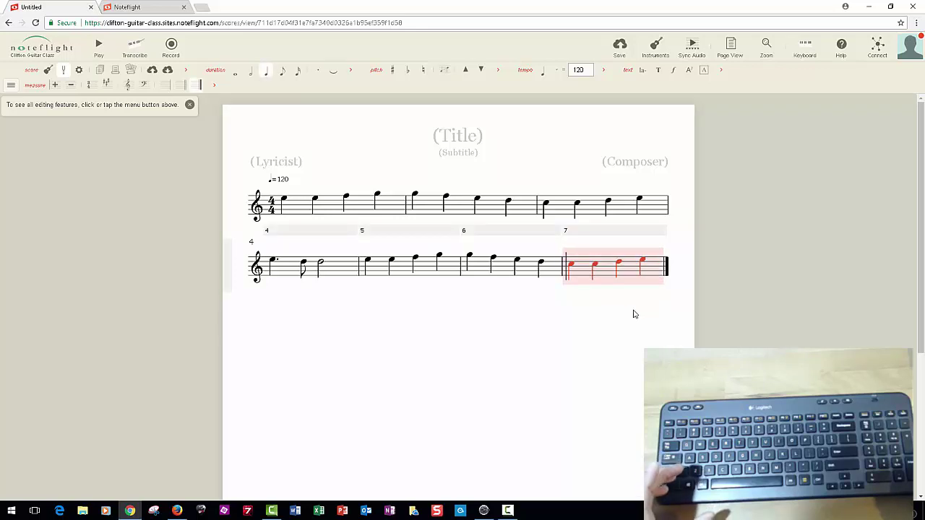
left_click(653, 273)
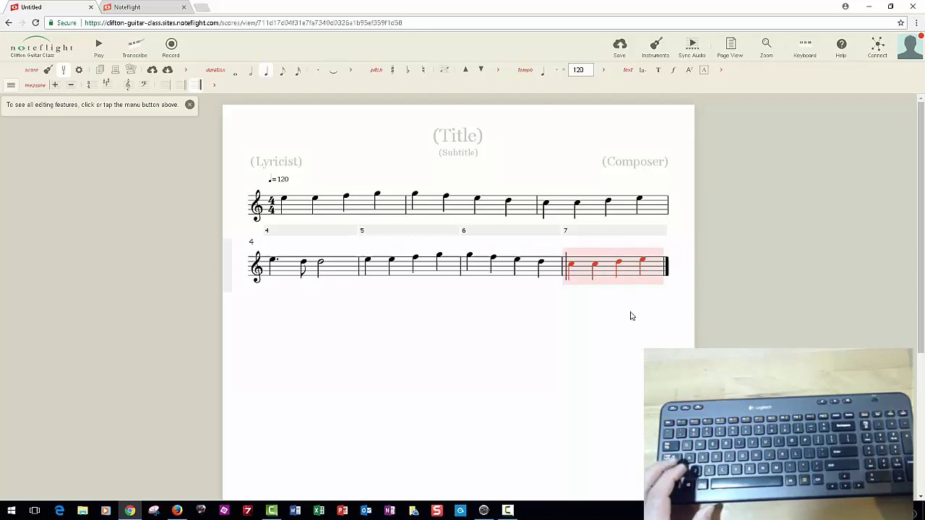
key("Escape")
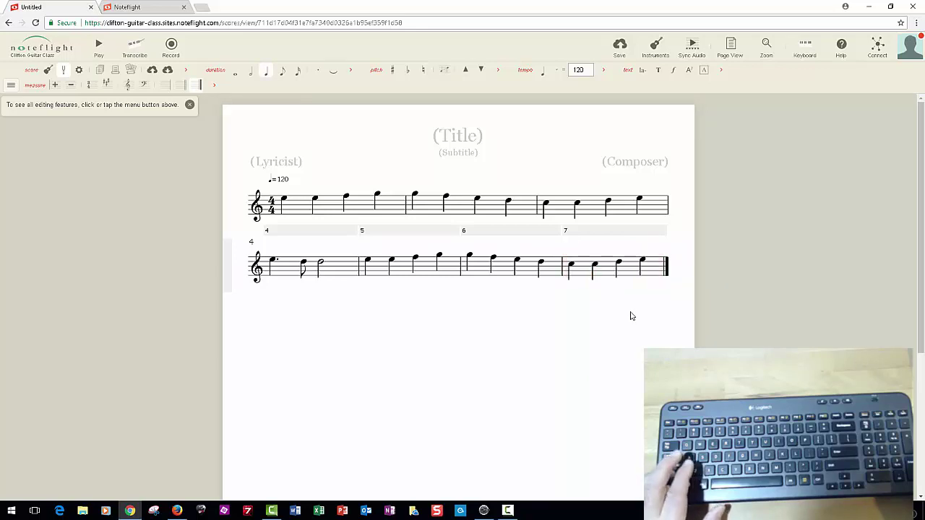
left_click(635, 233)
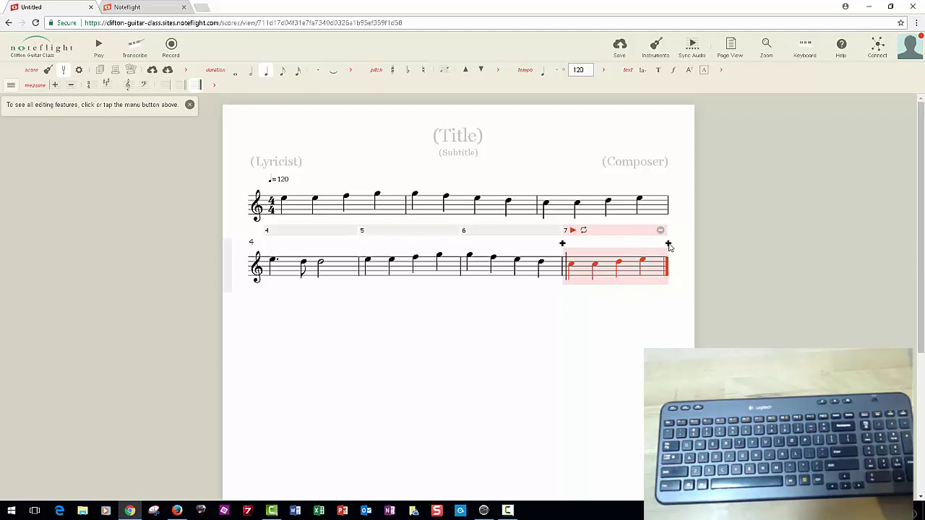
left_click(668, 244)
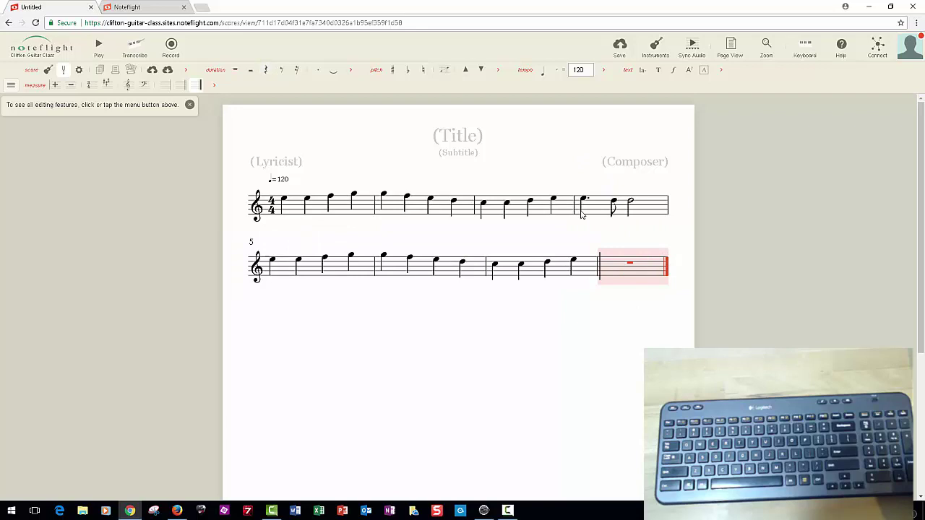
Fill measure 8 with a dotted quarter, an eighth and a half note.
left_click(641, 210)
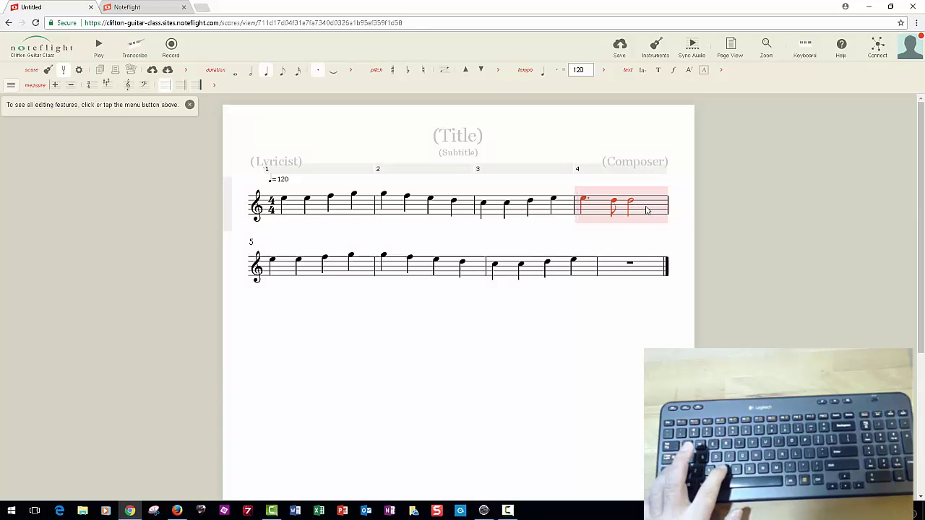
left_click(627, 267)
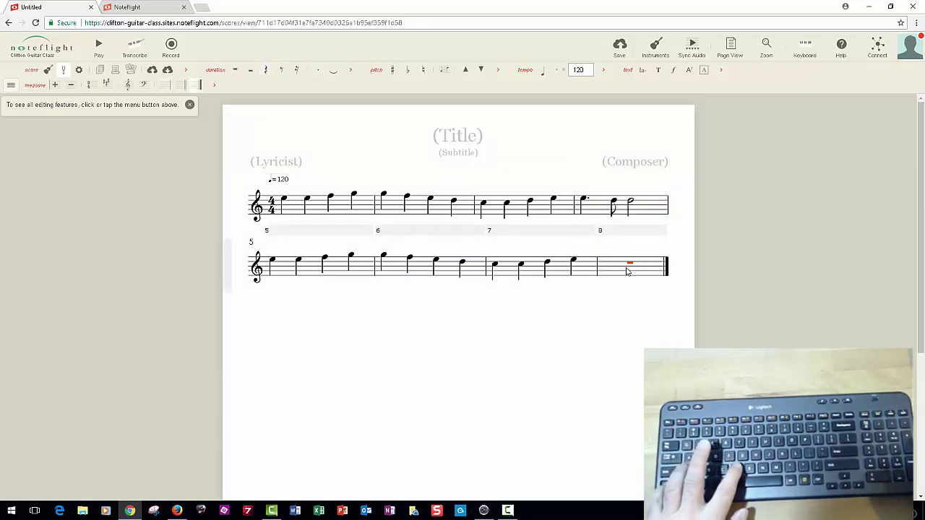
key("5")
key("period")
key("e")
key("4")
key("c")
key("6")
key("d")
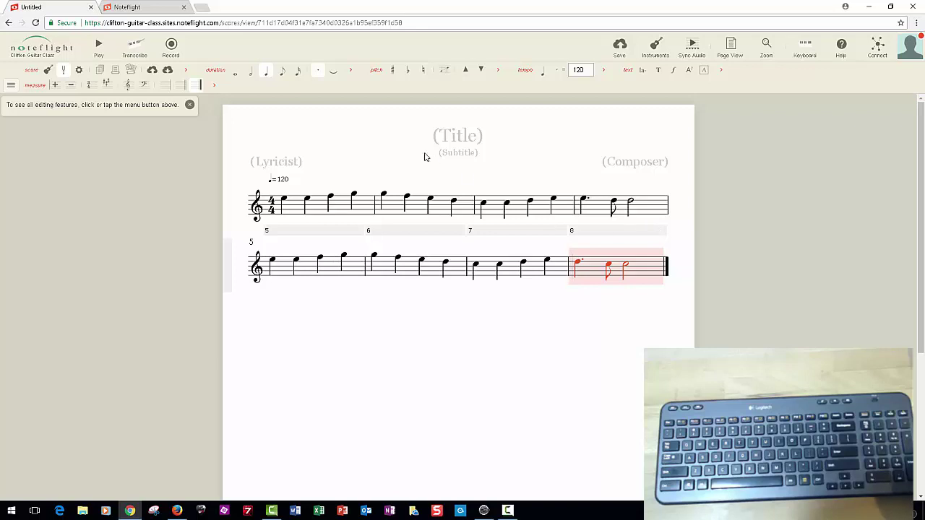
Enter 'Ode to Joy' as the title and 'L. V. Beethoven' as the composer.
left_click(456, 136)
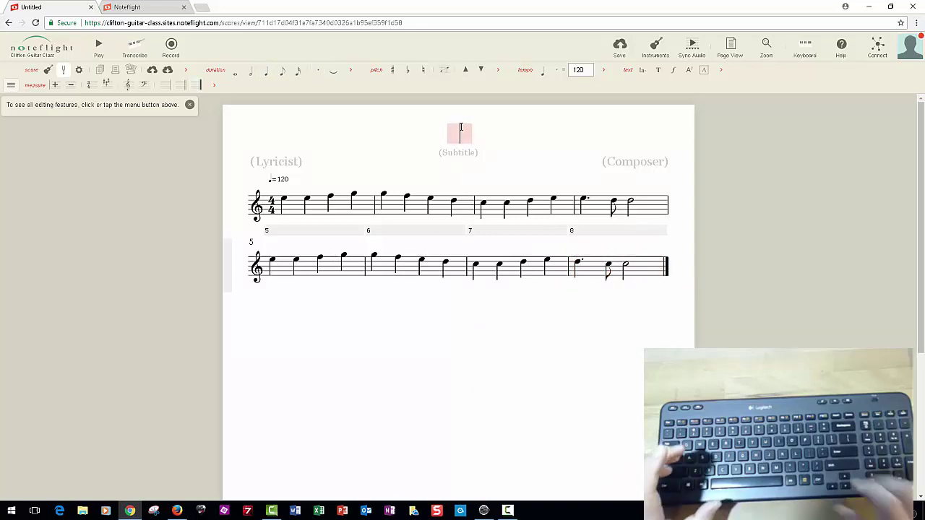
type("Ode t")
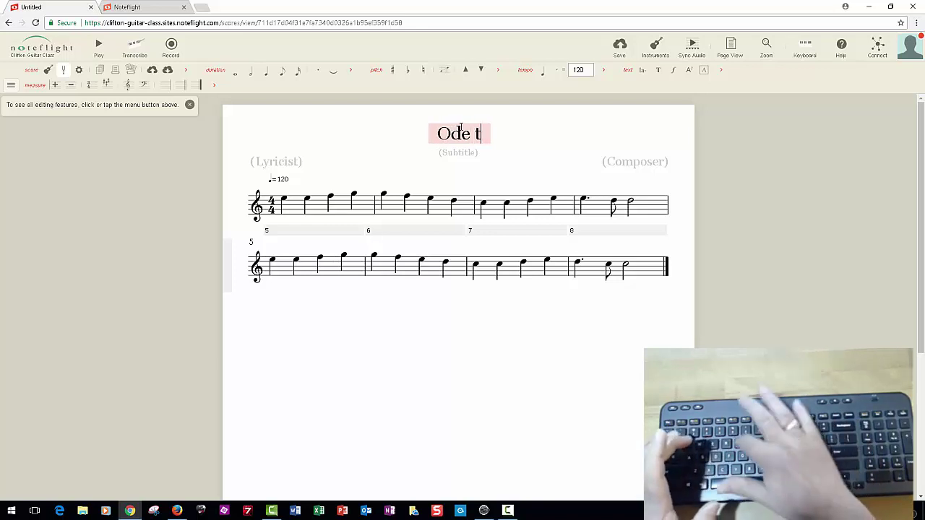
type("o Joy")
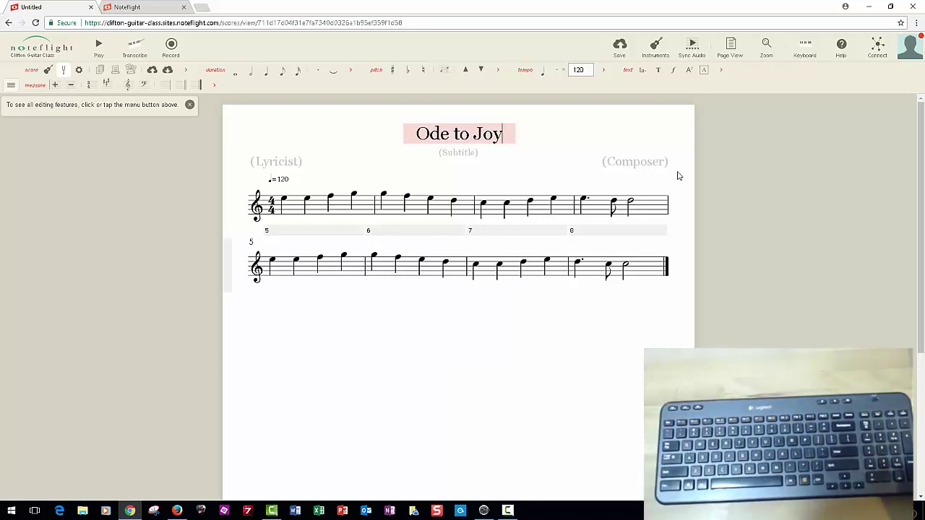
left_click(634, 162)
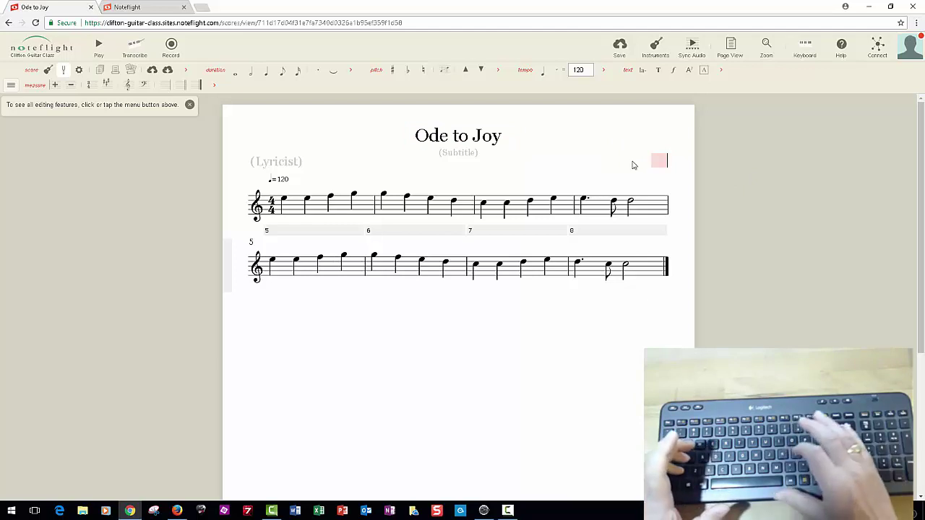
type("LV")
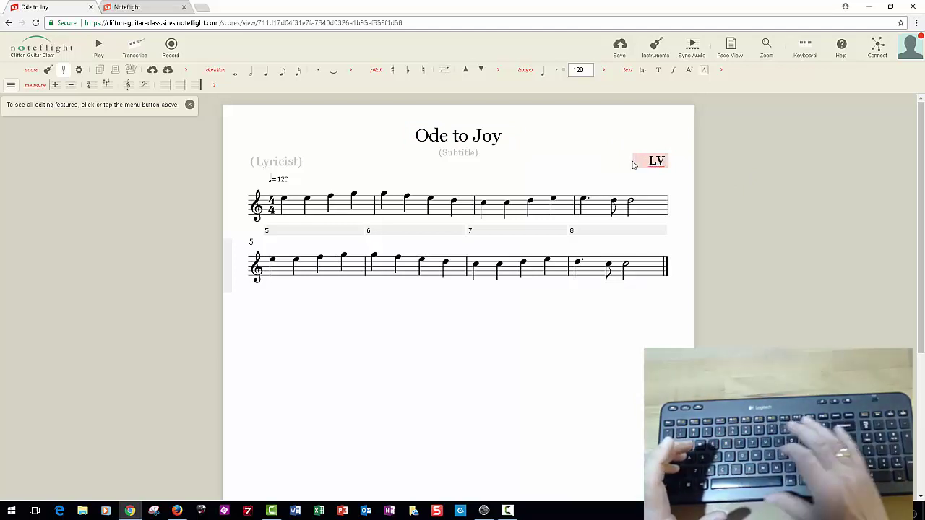
key("BackSpace")
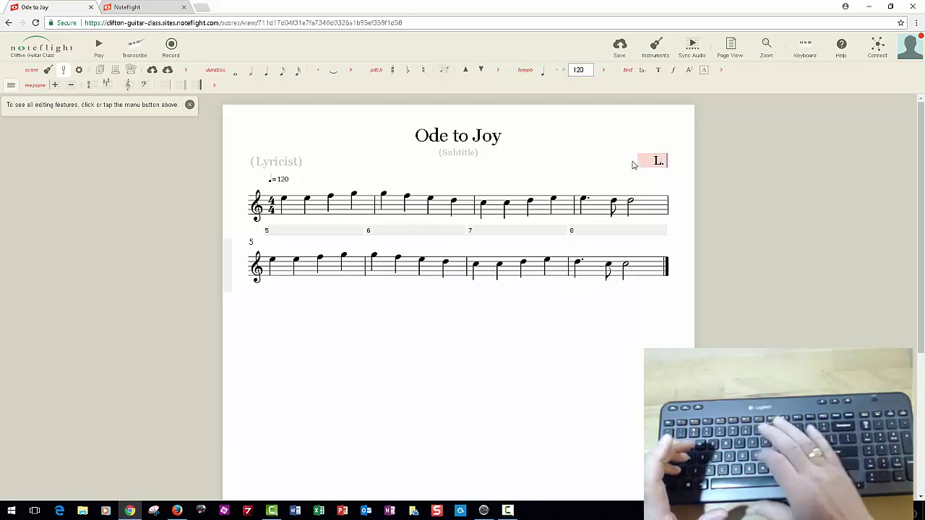
type("V")
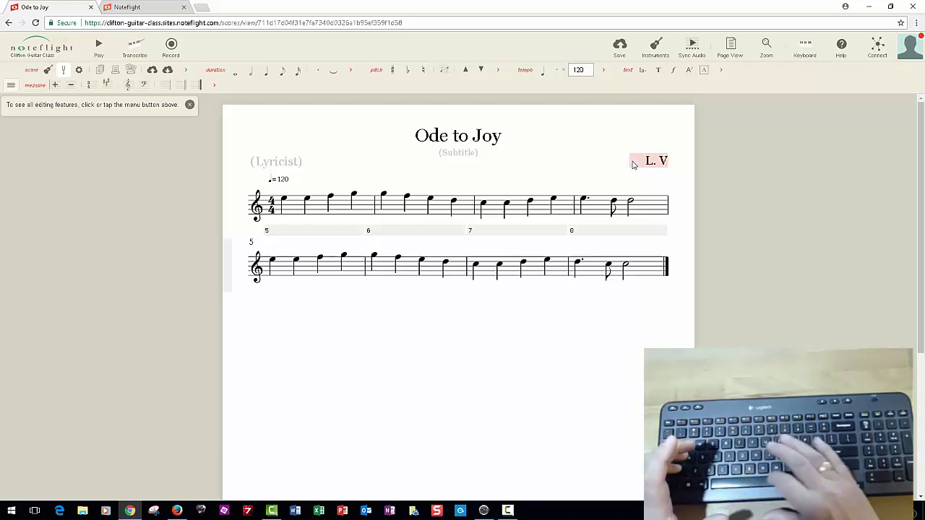
type(". Beeth")
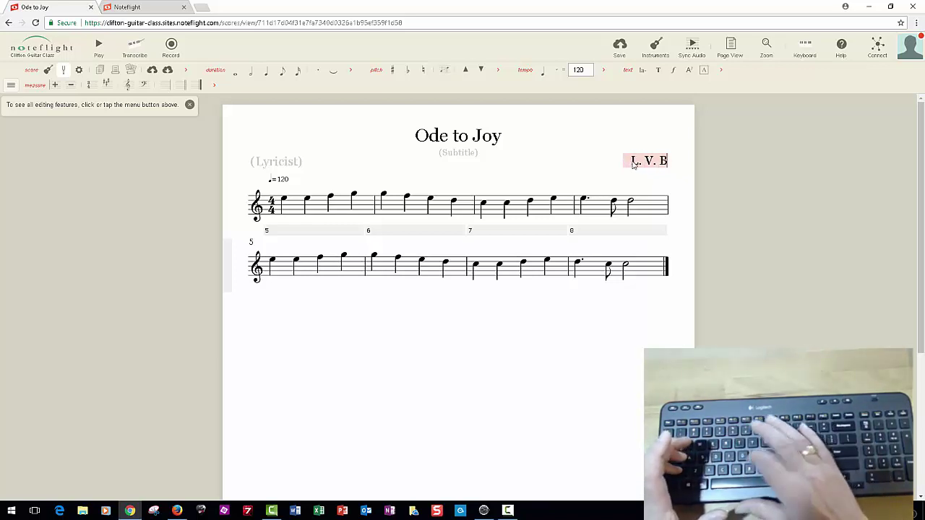
type("oven")
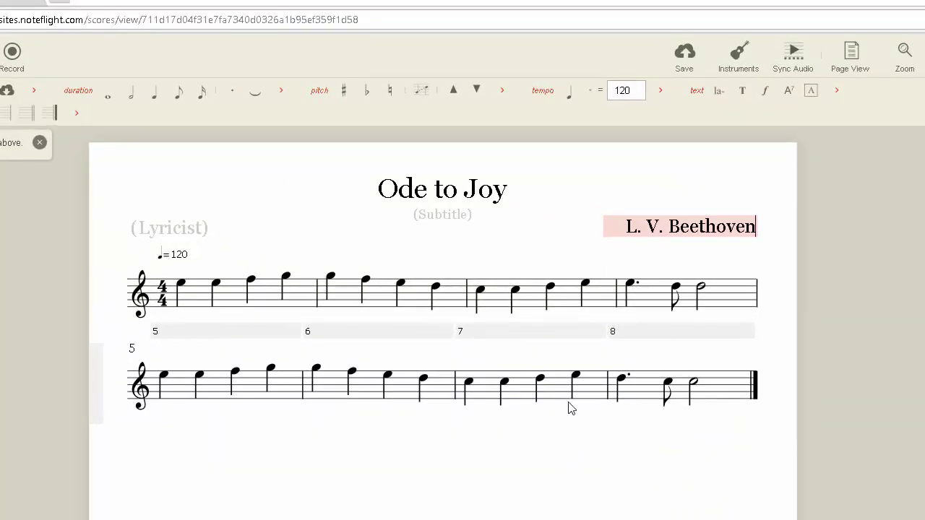
Save the Ode to Joy score.
left_click(686, 54)
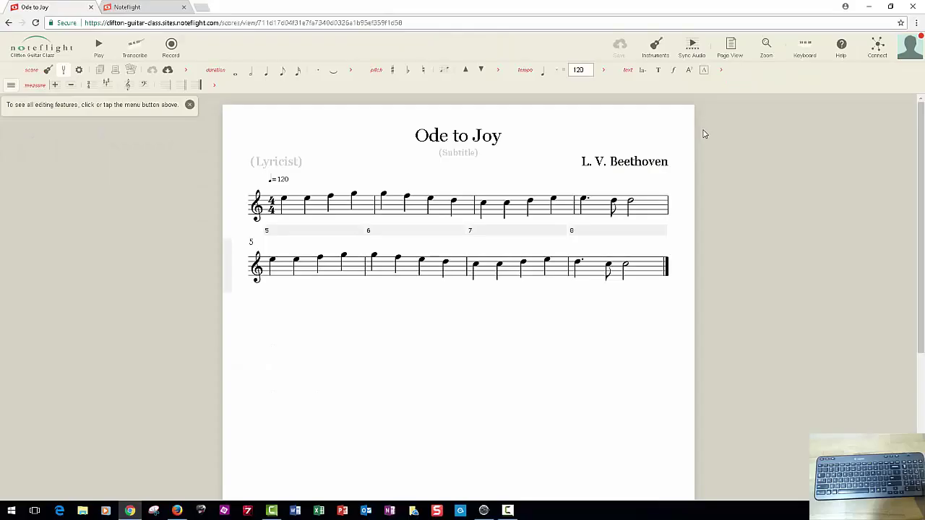